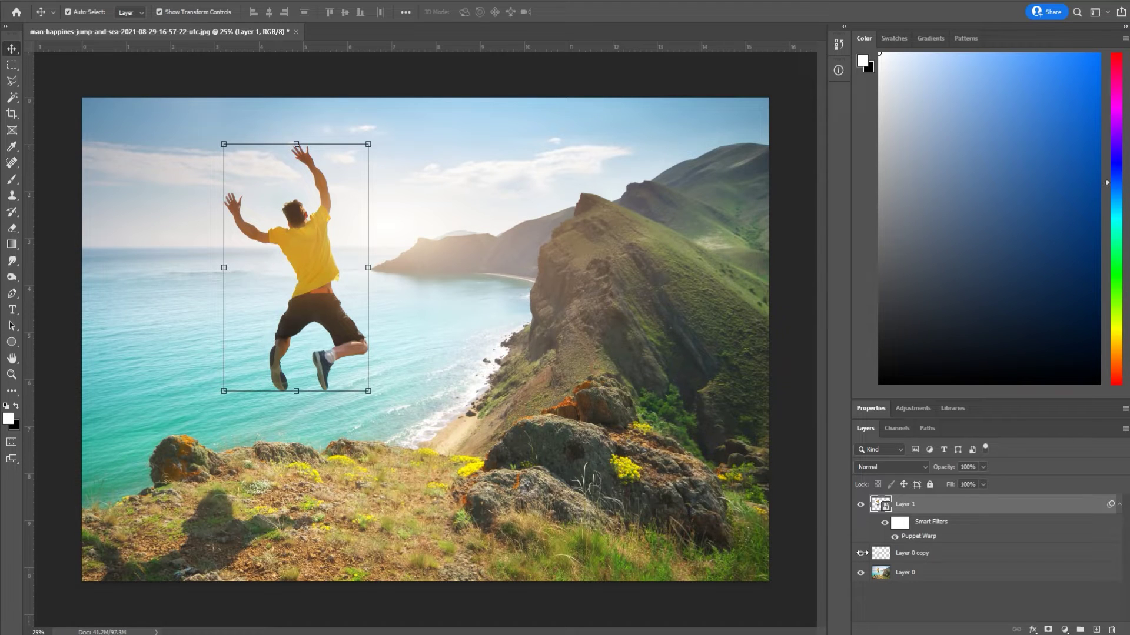
Step: Hide and show the filled background copy and warped man layers to compare them, then select the man layer
click(861, 554)
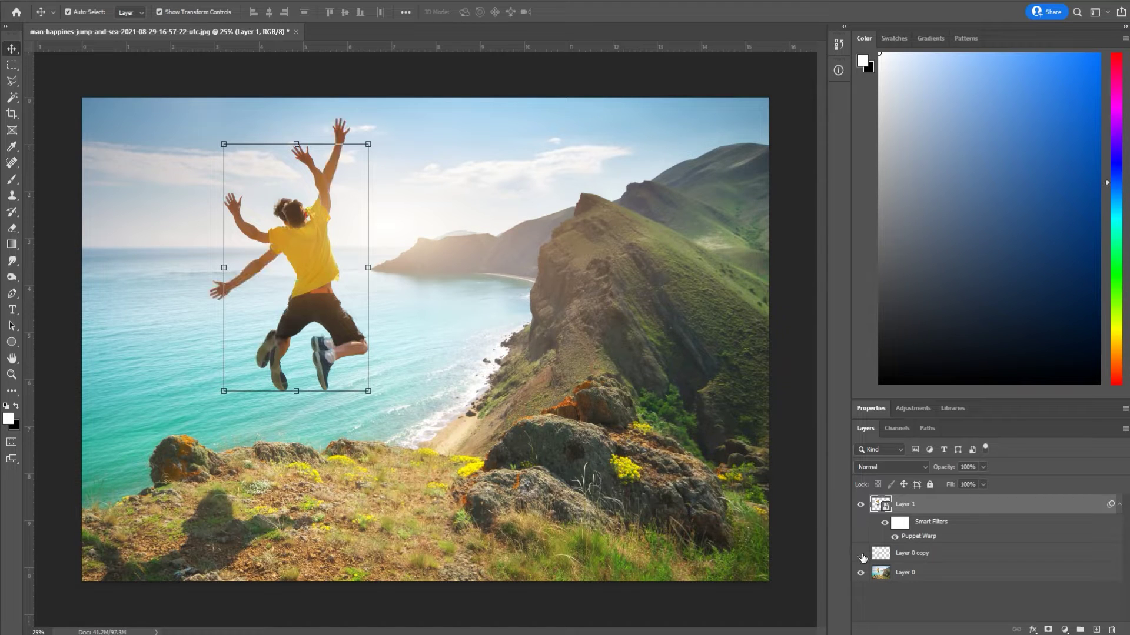
click(860, 506)
click(860, 506)
click(860, 506)
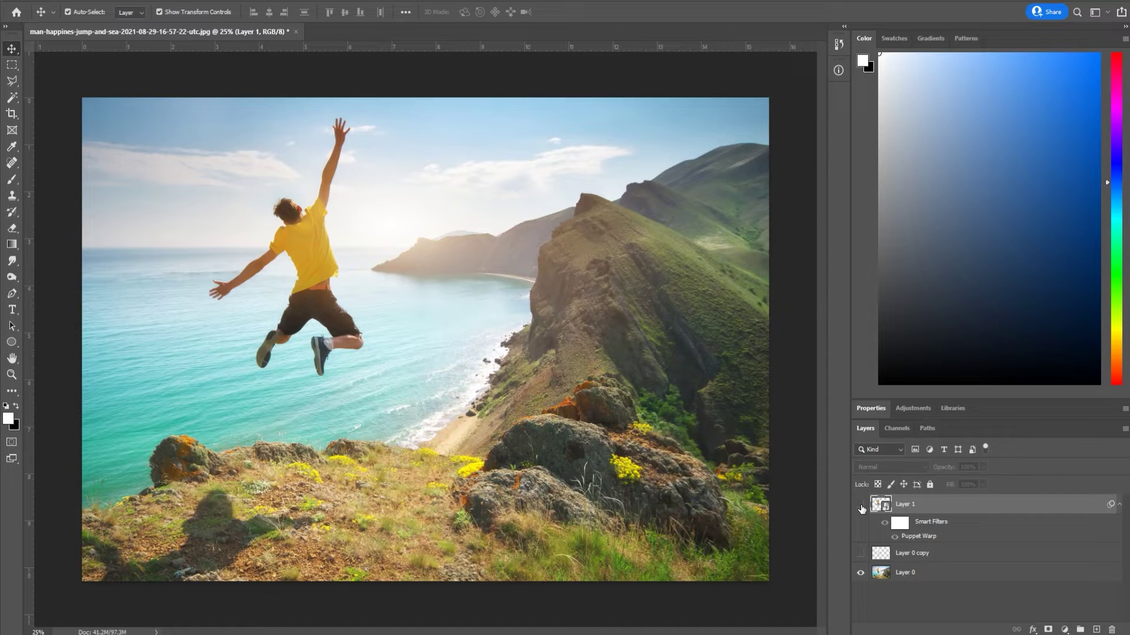
click(861, 506)
click(861, 553)
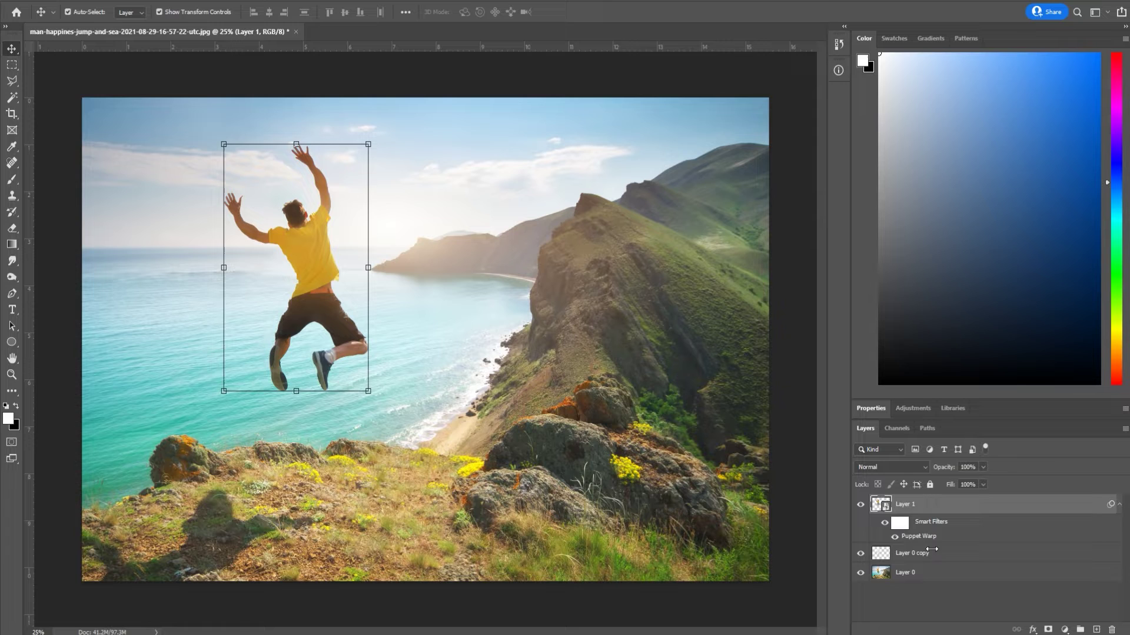
click(932, 553)
click(921, 506)
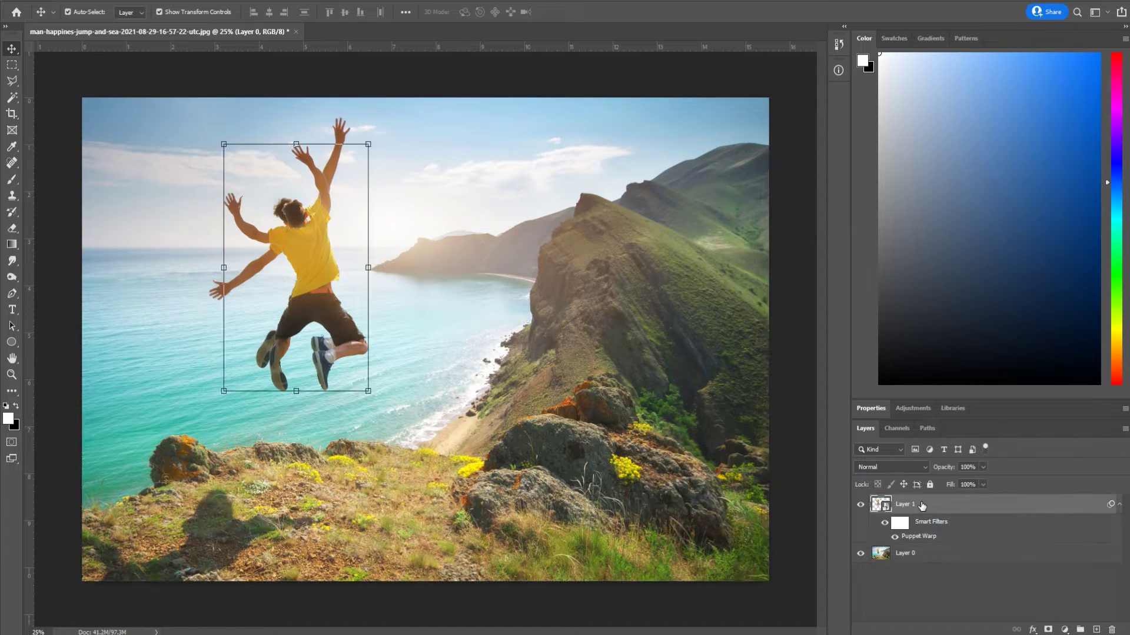
Step: Remove the warped Layer 1 so only Layer 0 with the seaside photo remains
key(ctrl+shift+e)
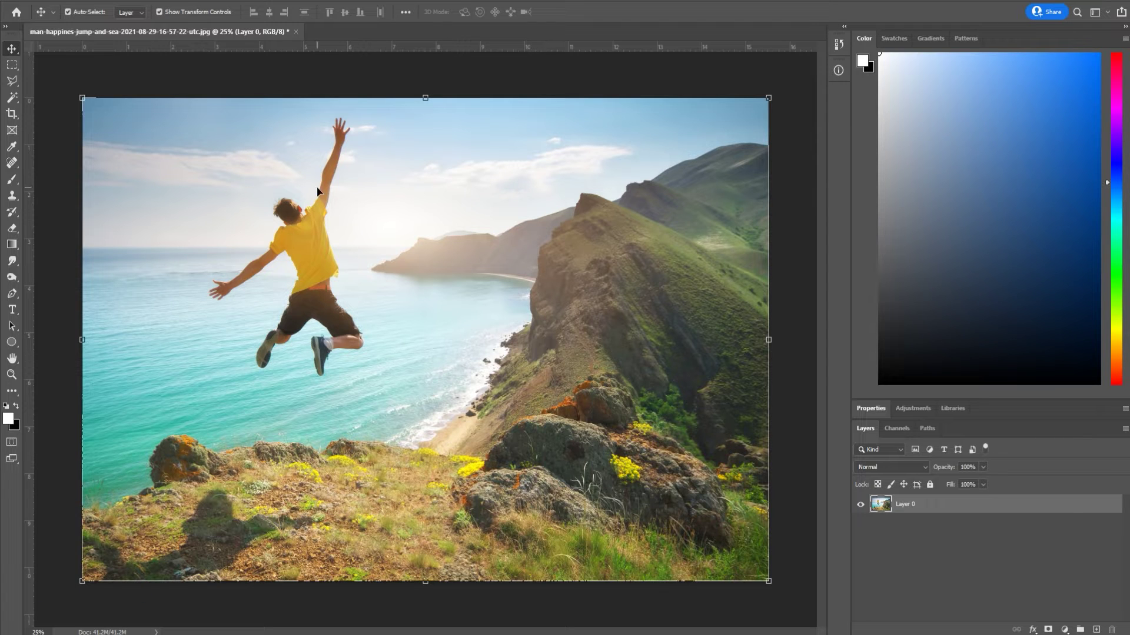
Step: Select Subject to pick out the jumping man and copy him to a new layer with Ctrl+J
click(147, 0)
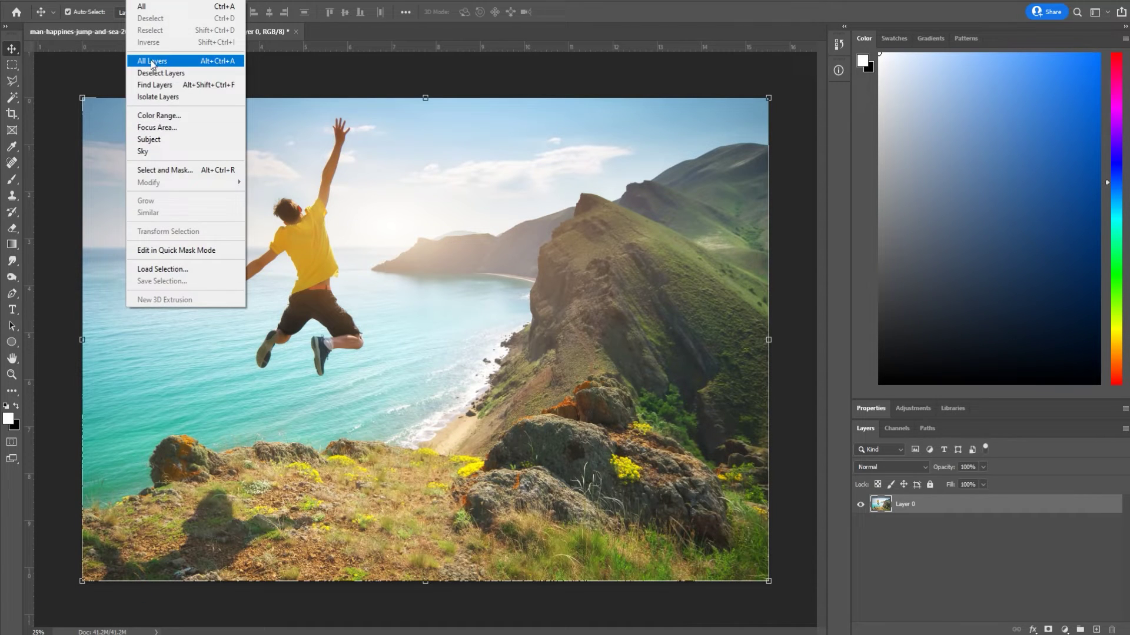
click(151, 139)
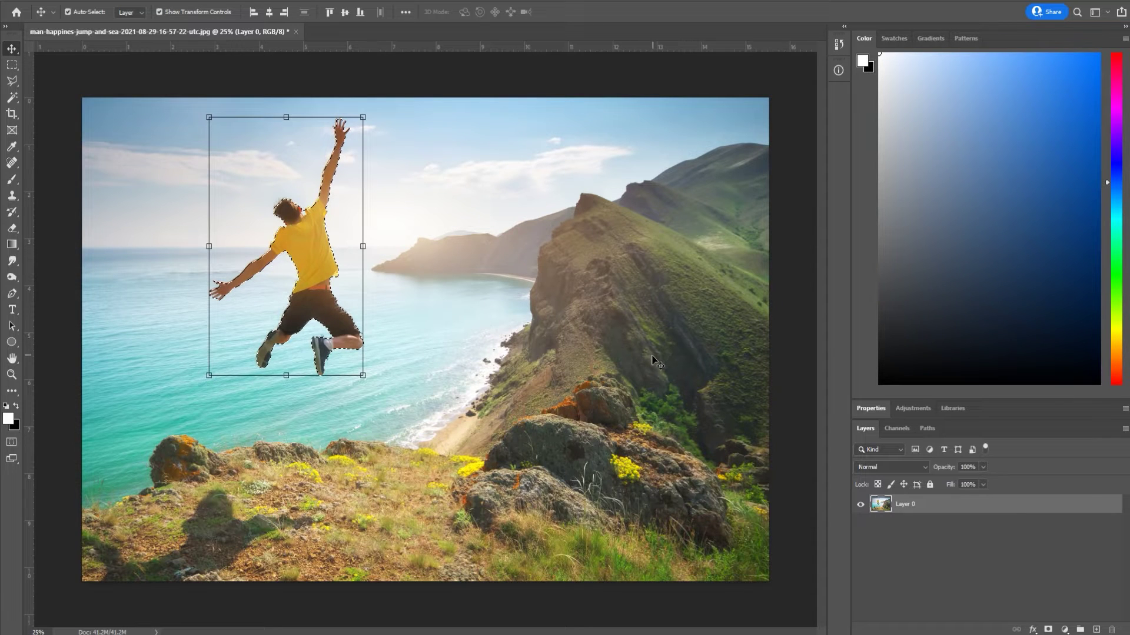
key(ctrl)
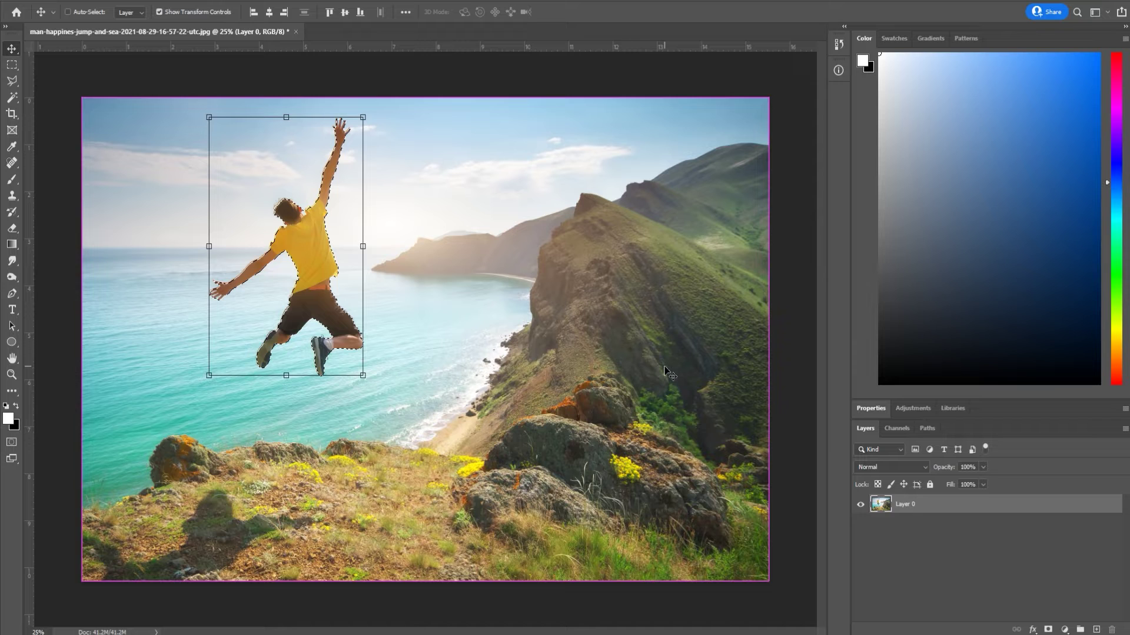
key(ctrl+j)
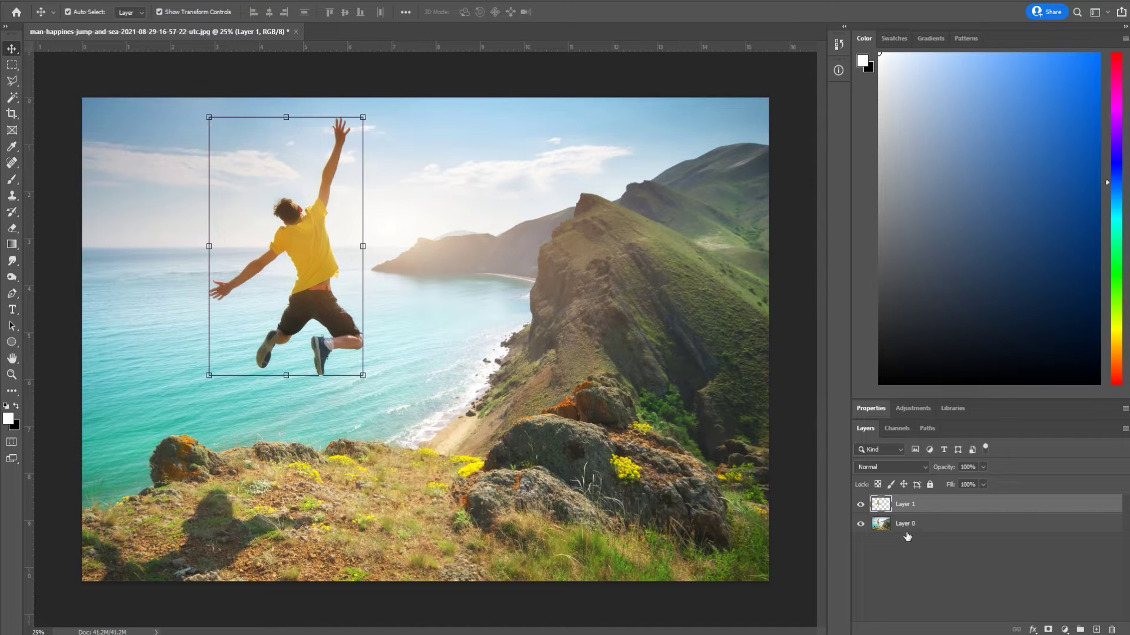
Step: Check the cut-out by hiding and showing Layer 0, then select Layer 0
click(860, 524)
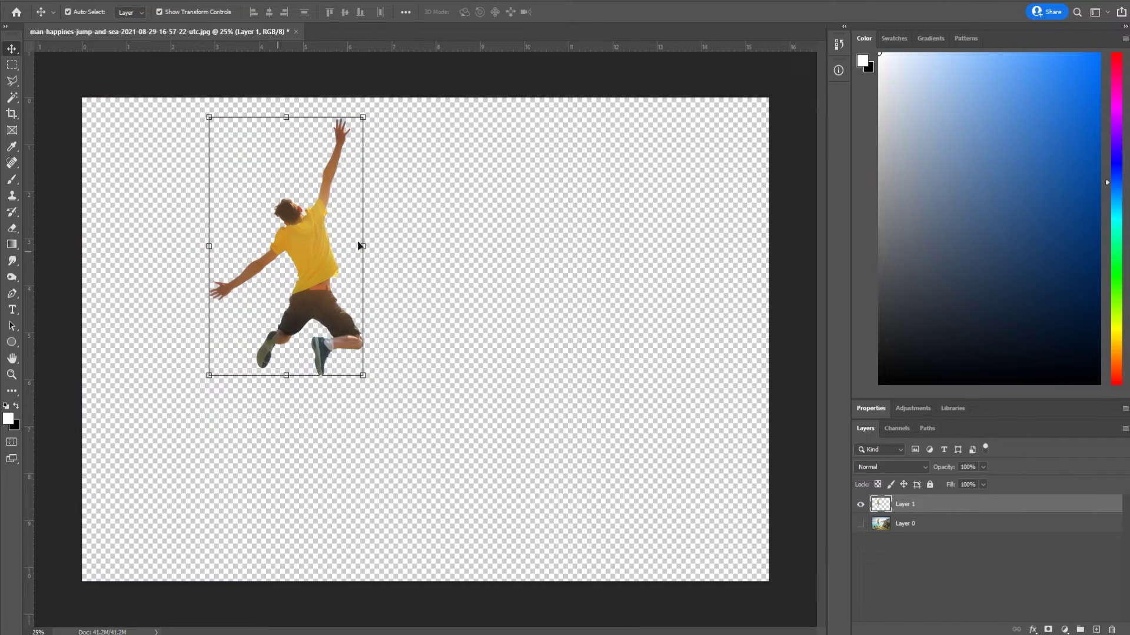
click(860, 524)
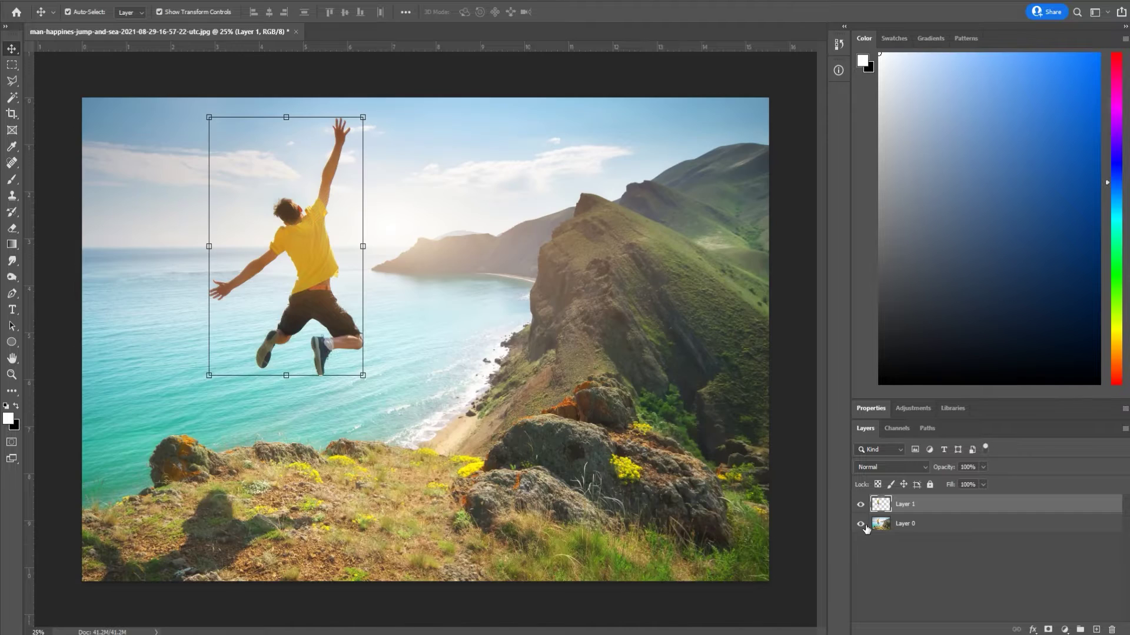
click(929, 526)
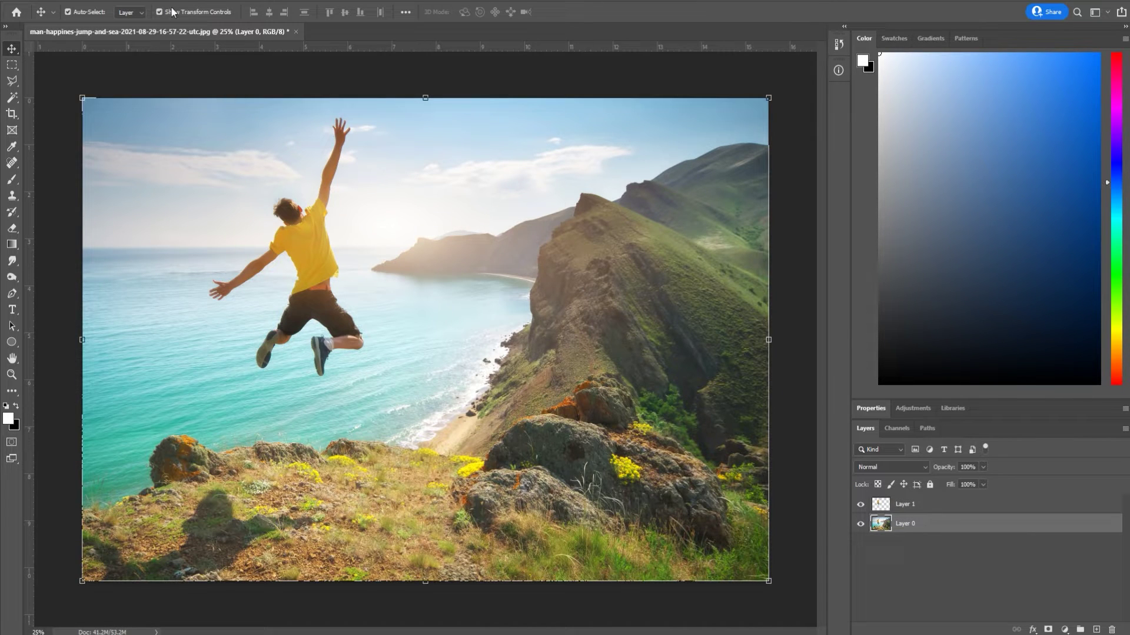
Step: Select Subject on Layer 0 again and expand the selection by 20 pixels
click(146, 0)
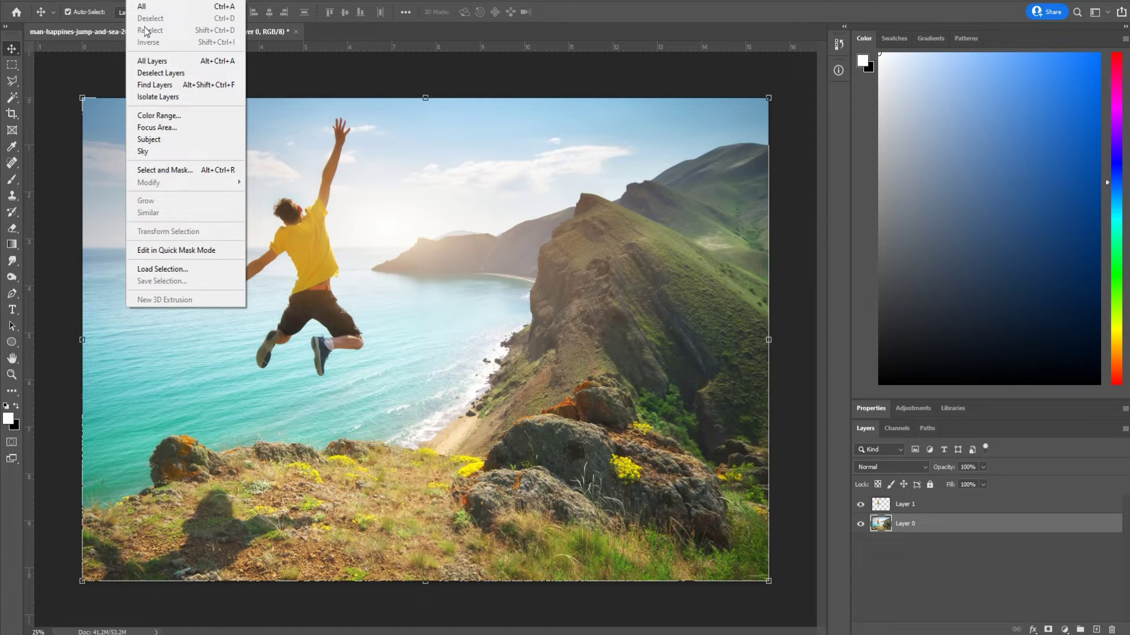
click(149, 139)
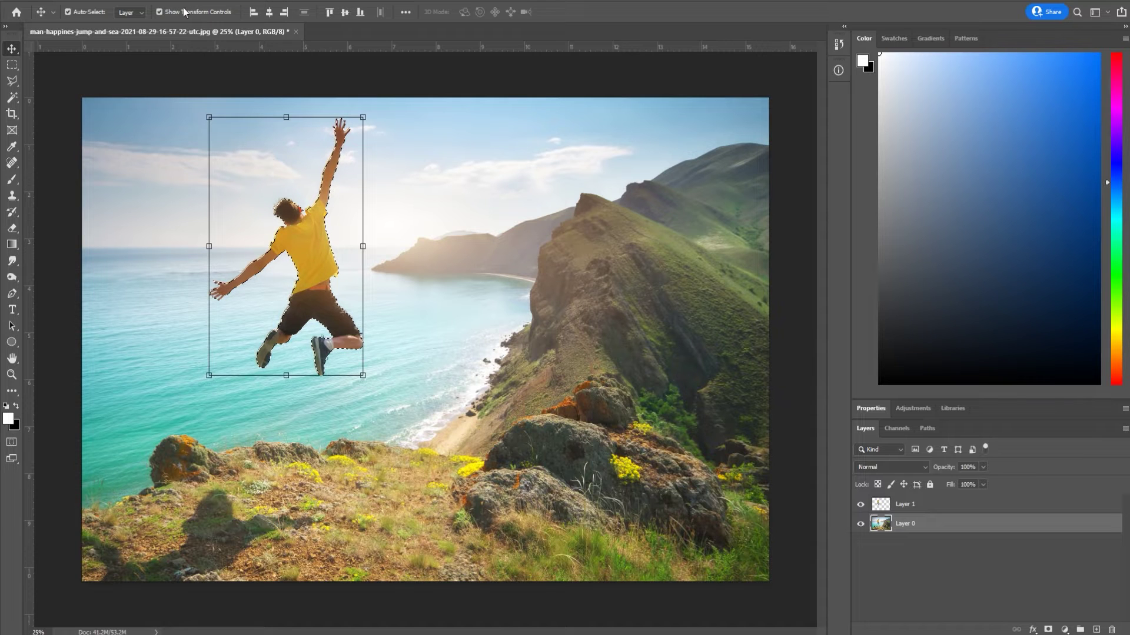
click(146, 0)
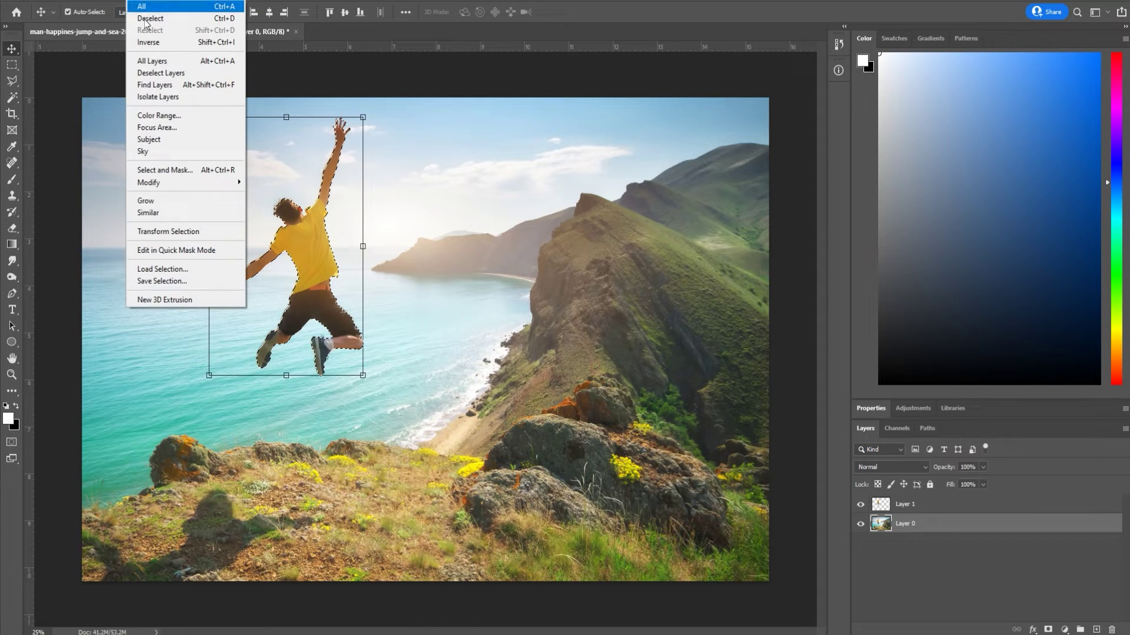
mouse_move(182, 183)
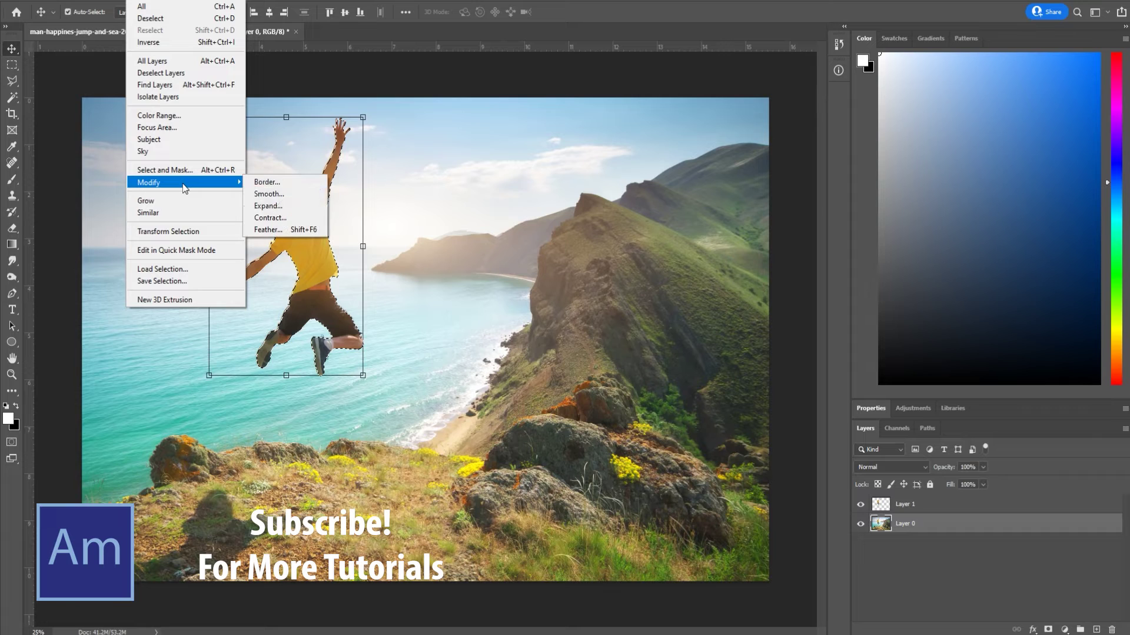
click(274, 204)
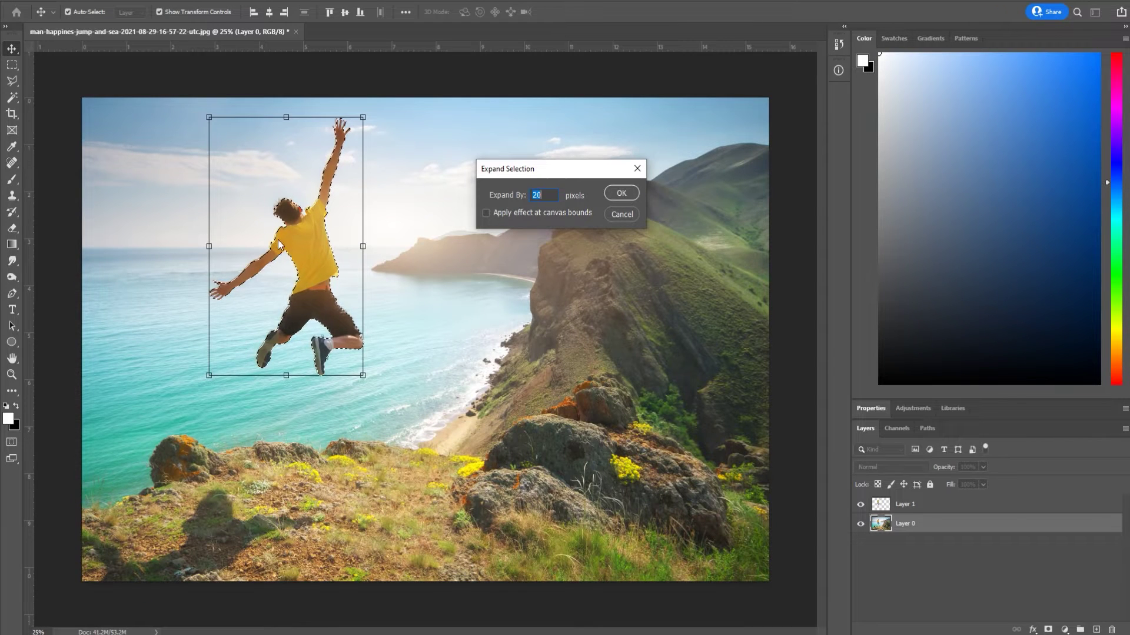
click(621, 193)
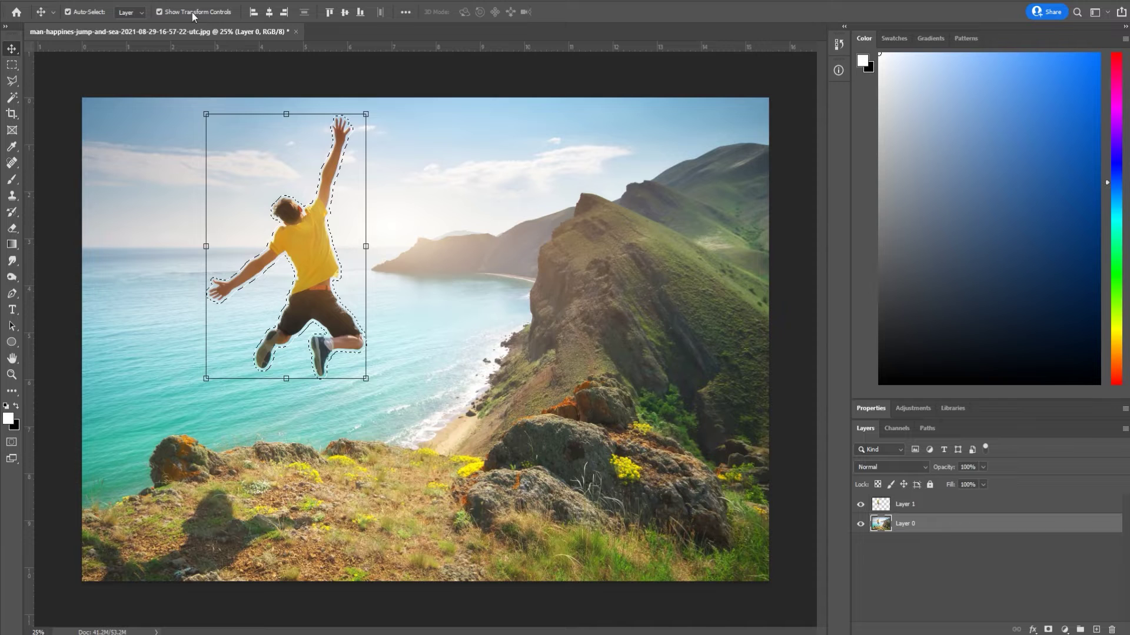
Step: Run Content-Aware Fill on the expanded selection with output to a new layer
click(50, 3)
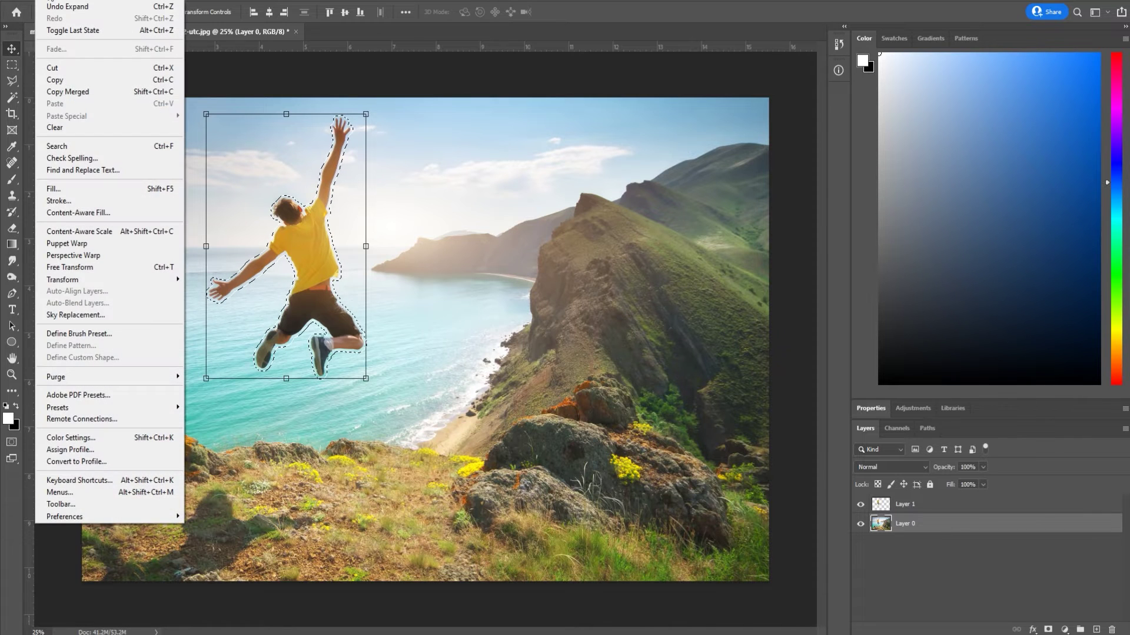
click(70, 217)
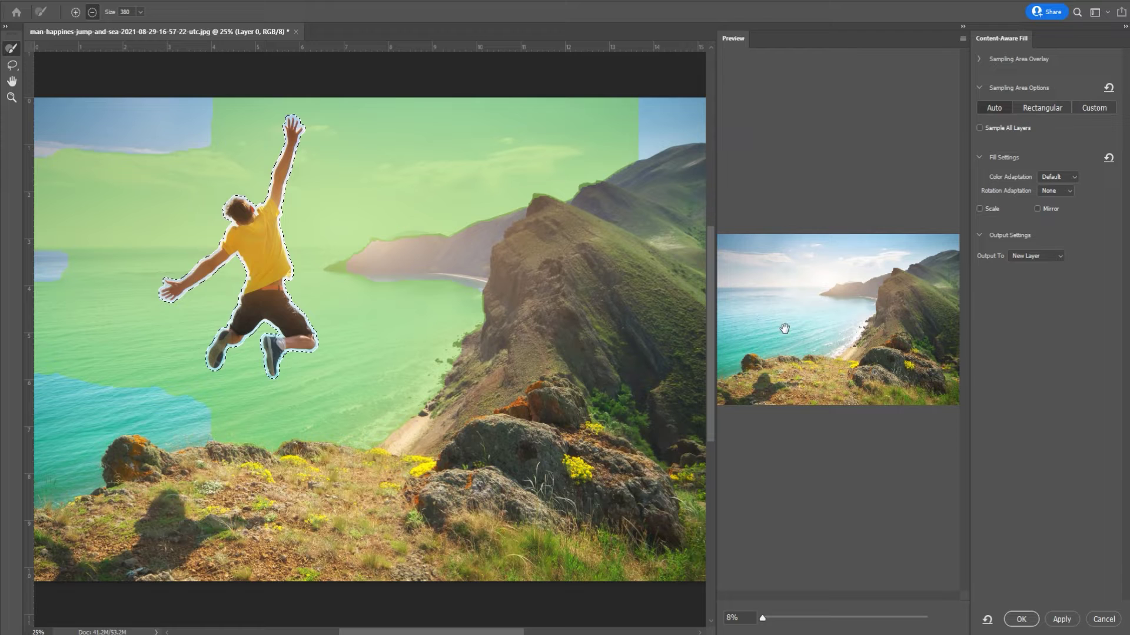
click(1062, 619)
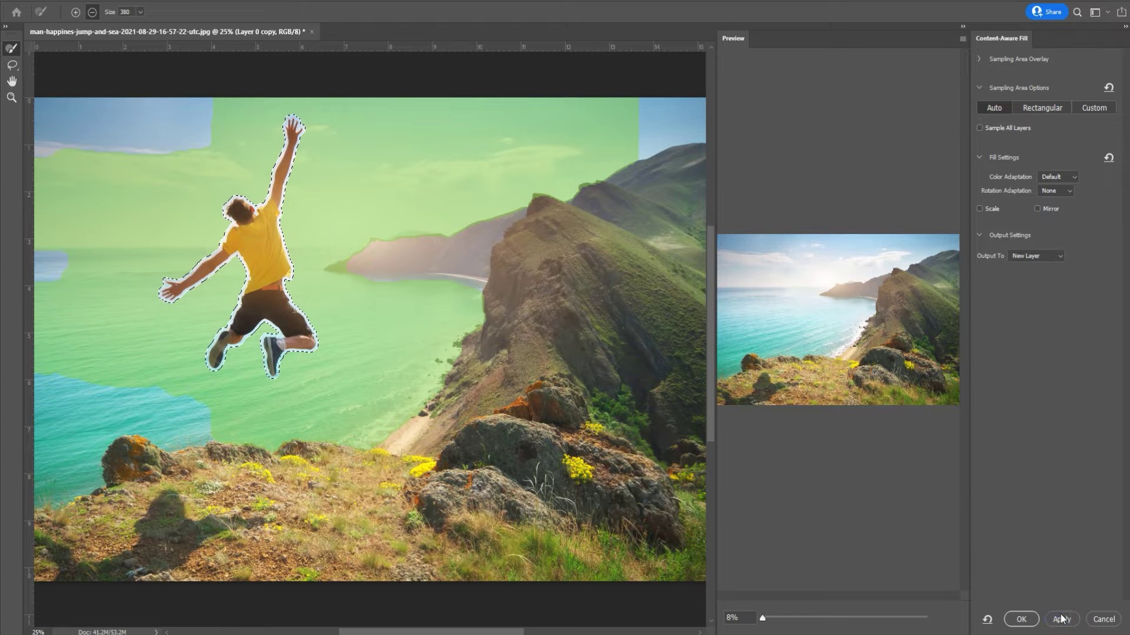
Step: Accept the fill, compare Layer 0 copy against the original by hiding and showing it, then show Layer 1 again
click(1021, 620)
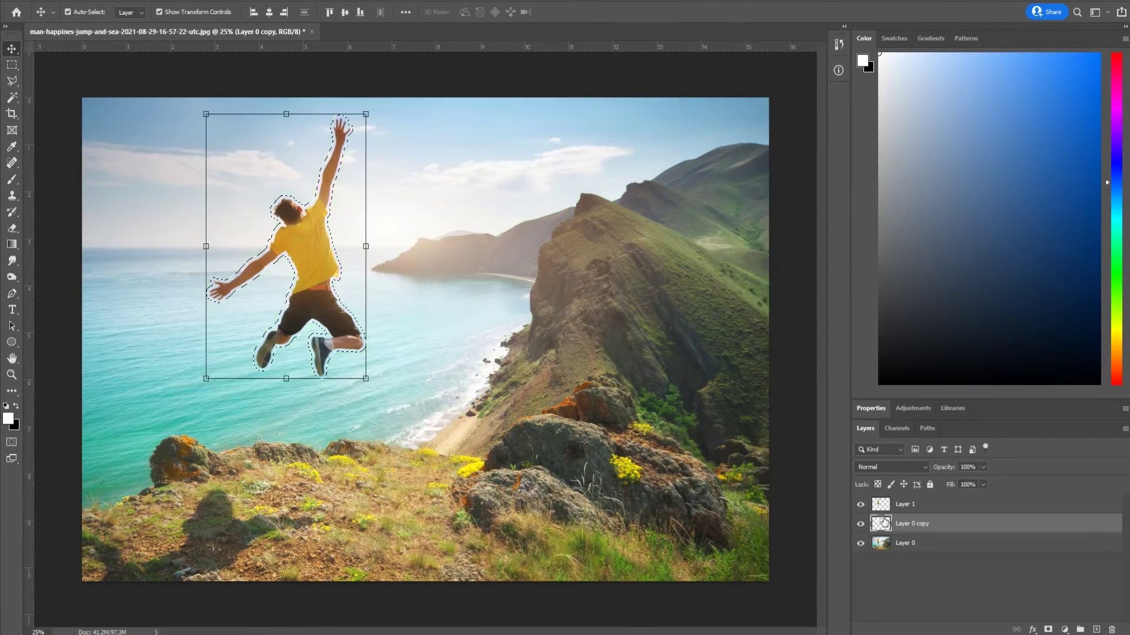
click(861, 524)
click(861, 523)
click(860, 504)
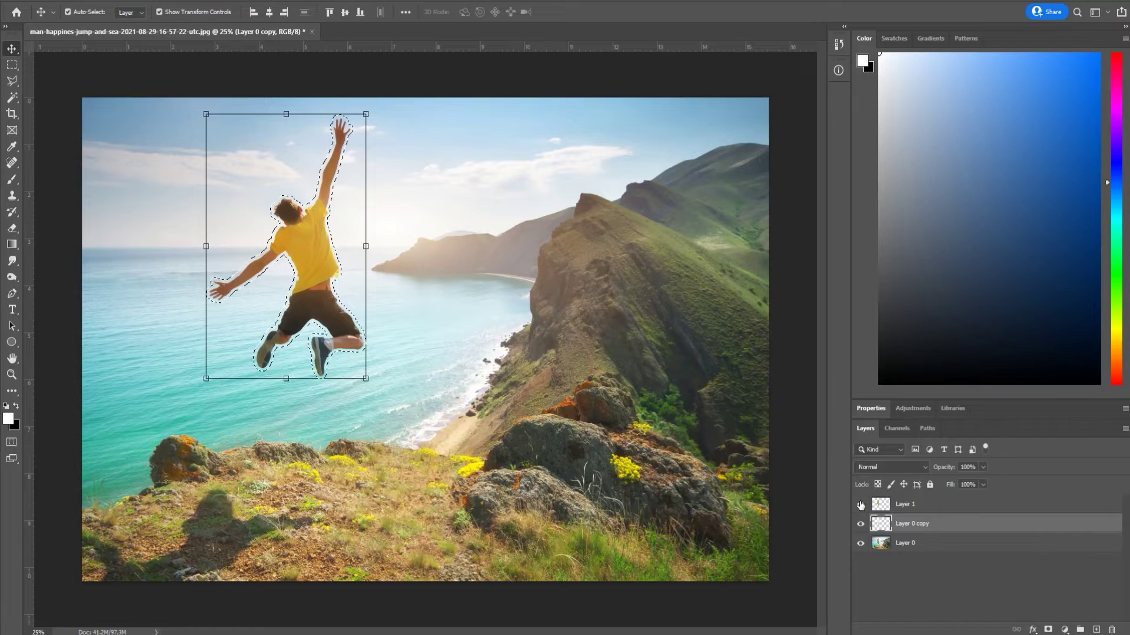
click(861, 525)
click(861, 525)
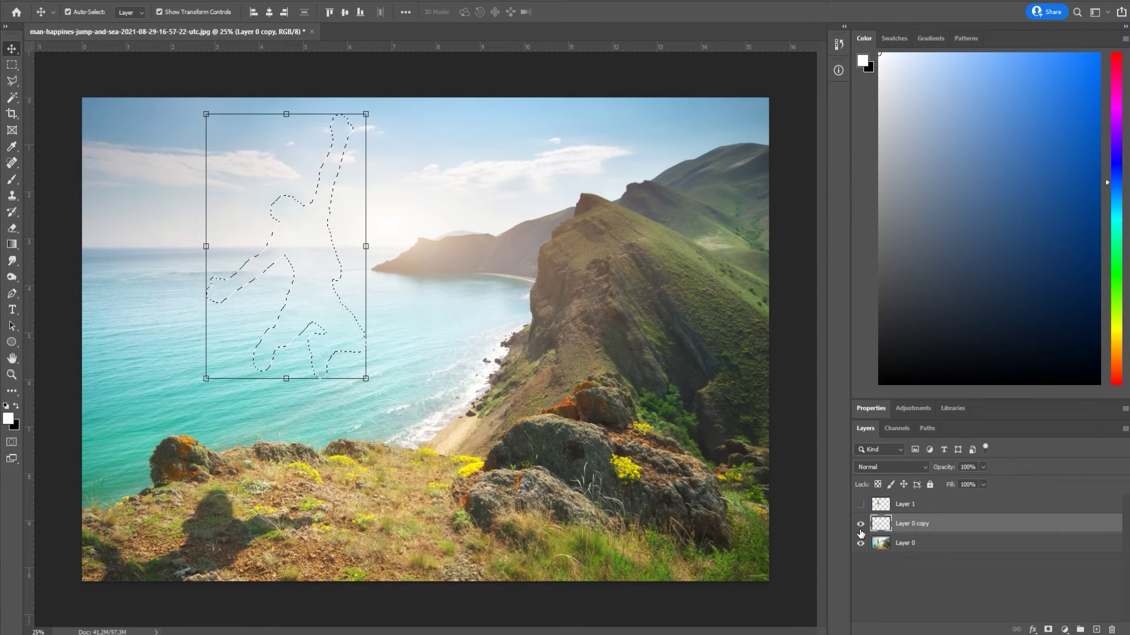
click(860, 525)
click(860, 530)
click(891, 581)
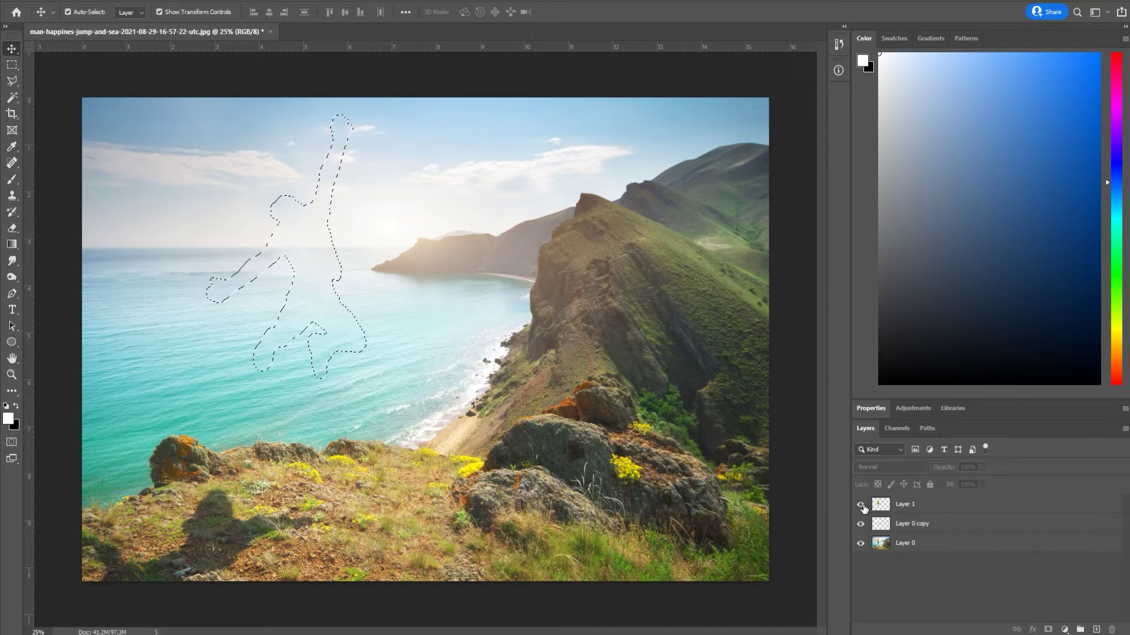
click(860, 505)
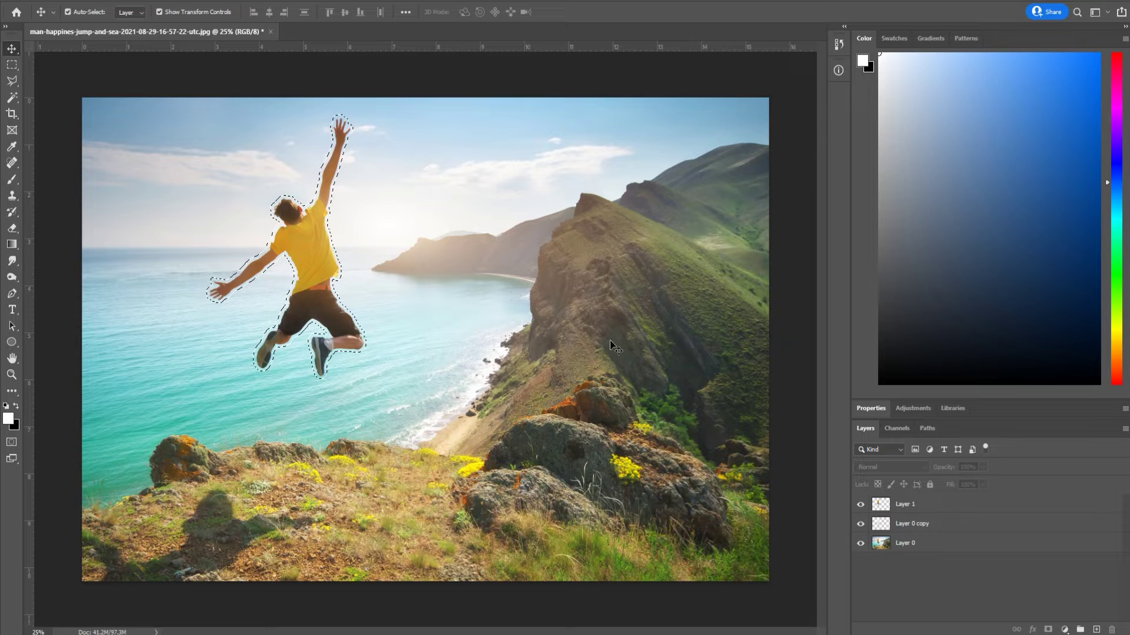
Step: Deselect the area around the man and make Layer 1 the active layer
click(138, 1)
click(147, 19)
click(907, 508)
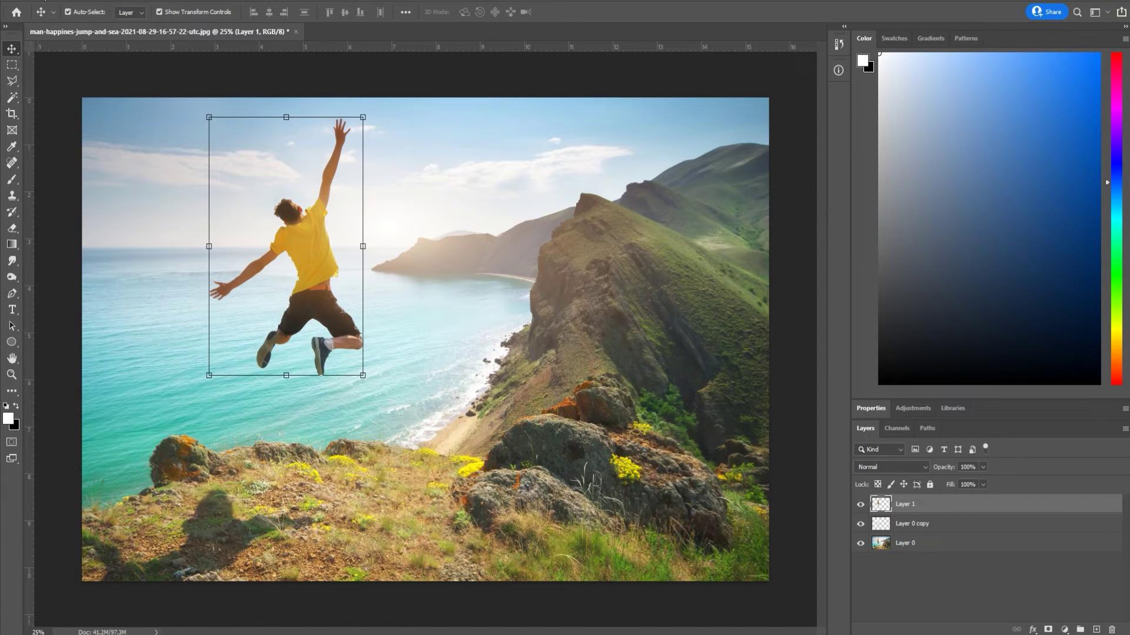
Step: Start Puppet Warp on Layer 1 and pin the man's left wrist, shoulder, upper back and raised wrist
click(45, 1)
click(105, 243)
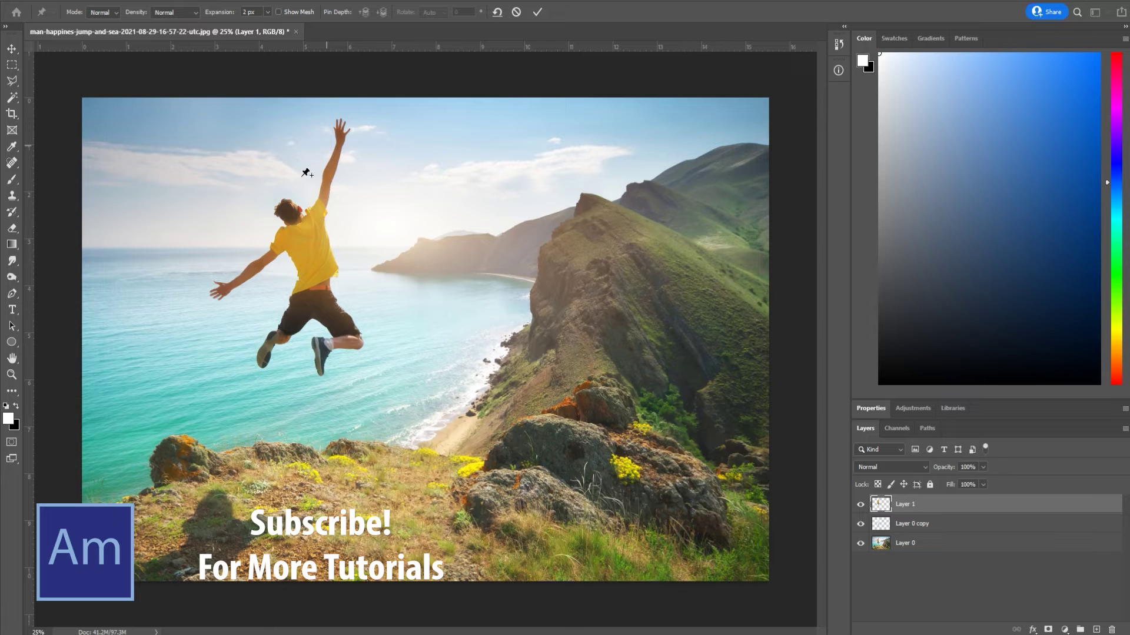
click(230, 285)
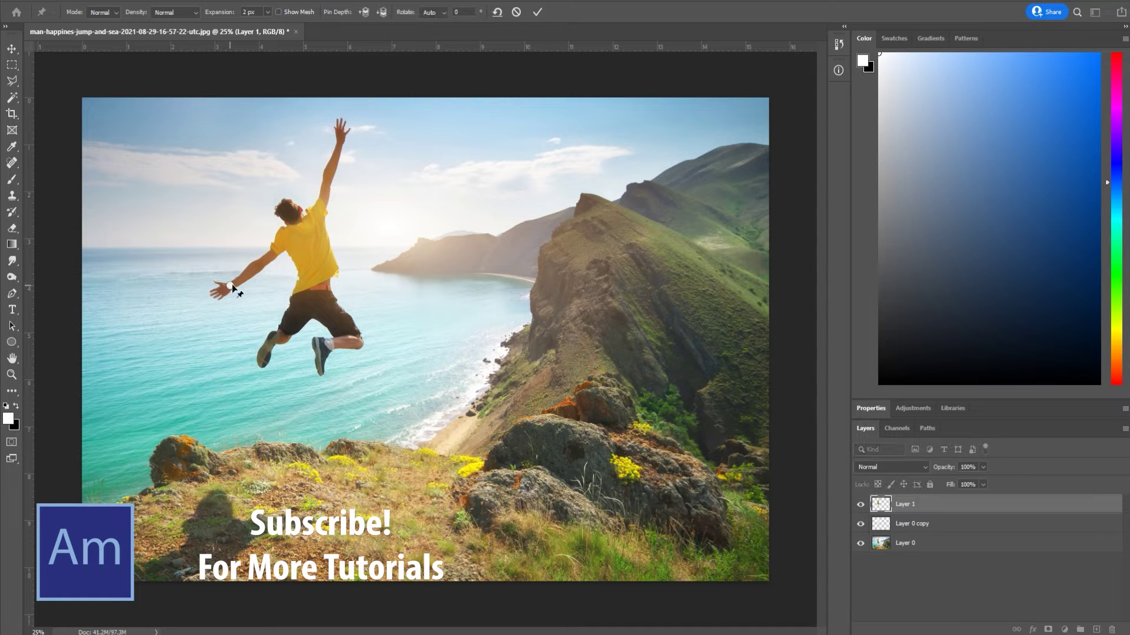
click(285, 238)
click(317, 218)
click(339, 147)
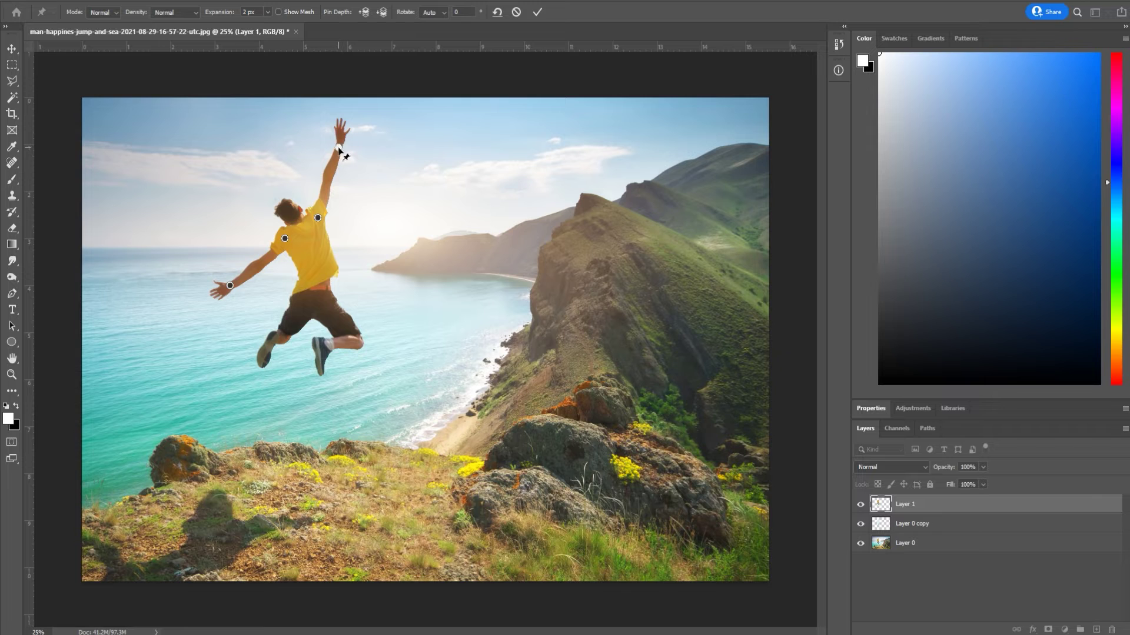
Step: Add pins at both sides of the shorts, the left leg and foot, and the right knee
click(299, 311)
click(284, 335)
click(271, 344)
click(324, 299)
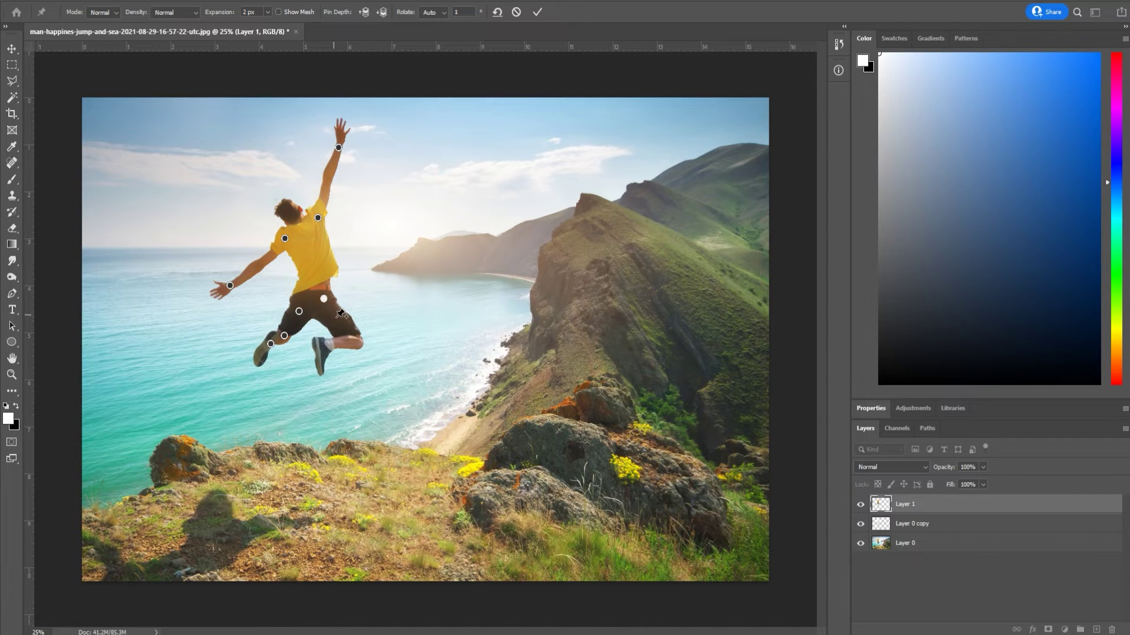
click(357, 342)
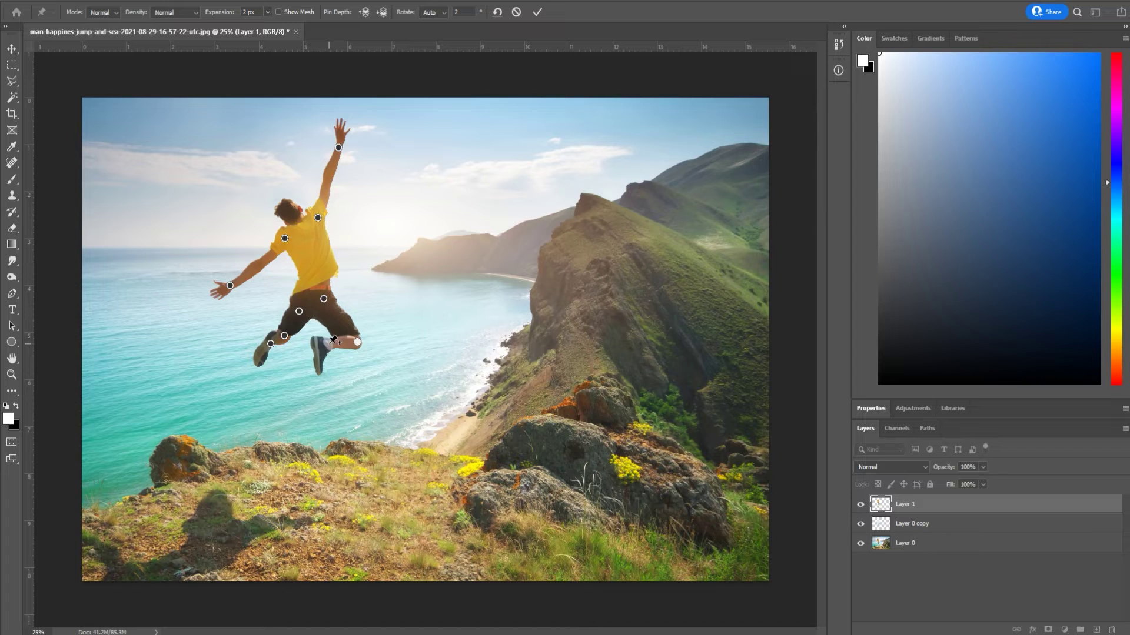
Step: Drag the hand, foot and leg pins to bend both arms upward and swing the legs into a new pose
drag(230, 287, 239, 228)
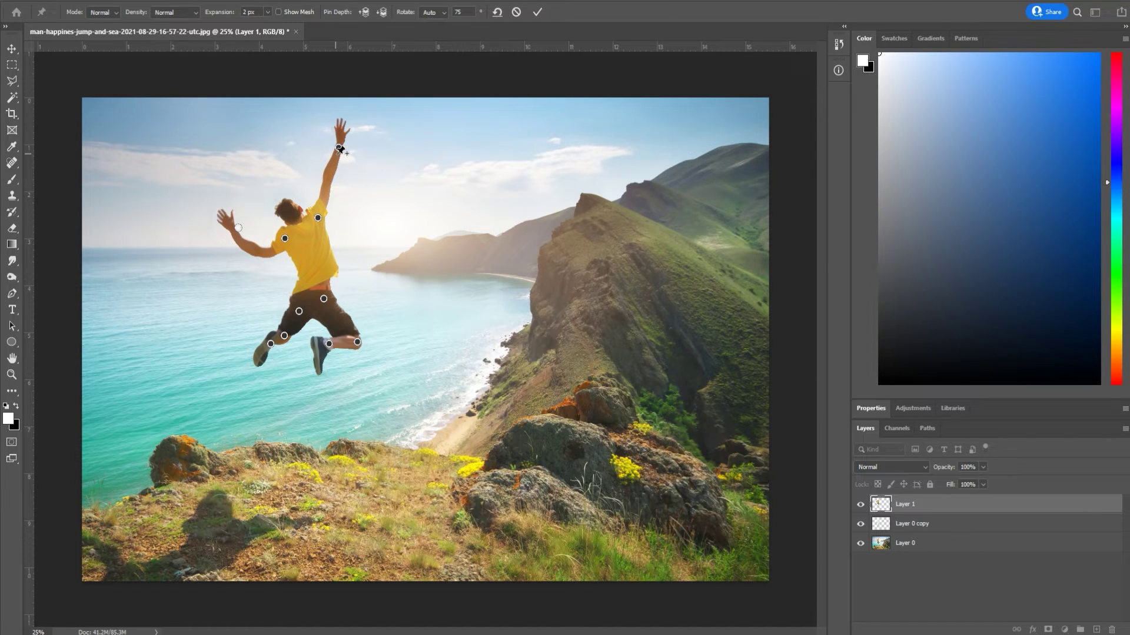
drag(338, 147, 299, 149)
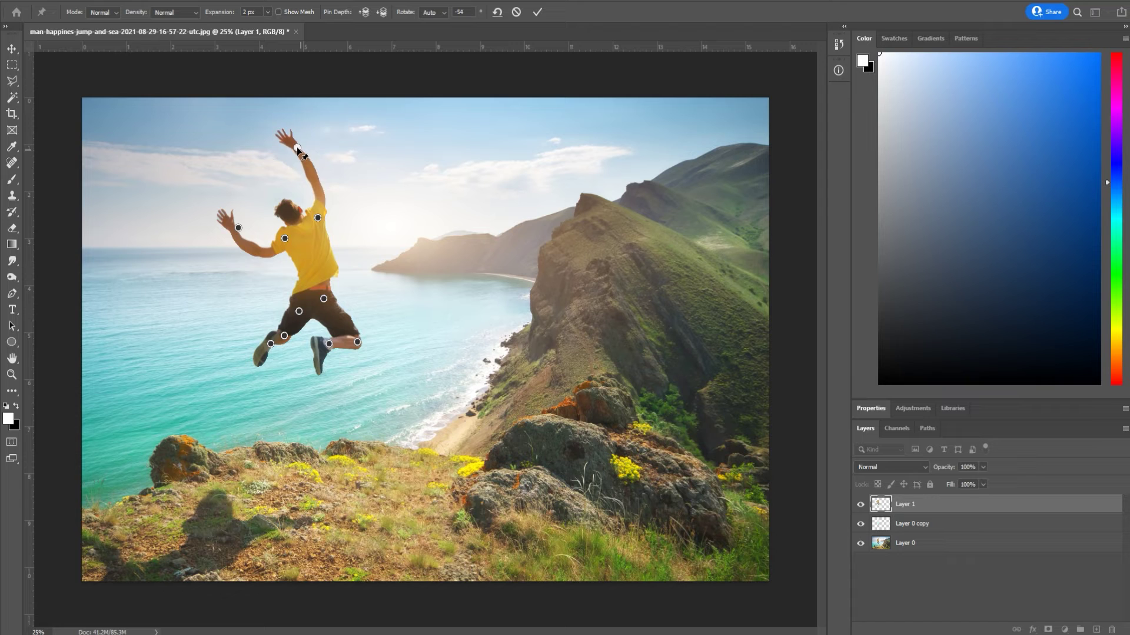
drag(238, 229, 242, 185)
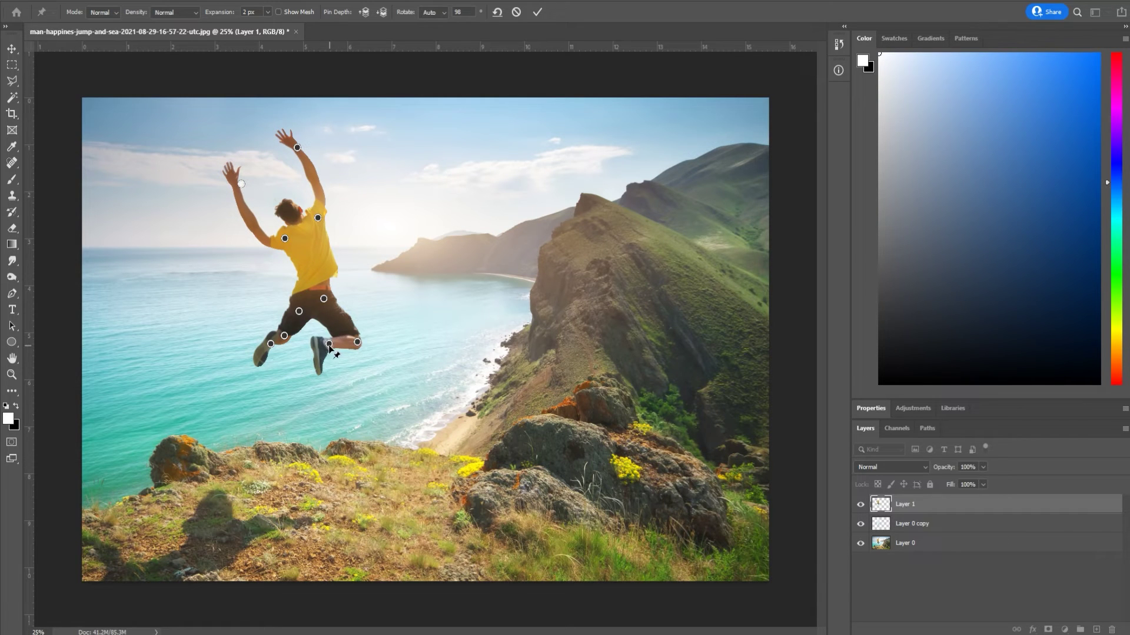
mouse_move(329, 343)
mouse_down()
mouse_move(350, 371)
mouse_move(377, 375)
mouse_move(314, 348)
mouse_move(340, 356)
mouse_move(322, 369)
mouse_move(321, 351)
mouse_move(345, 336)
mouse_move(325, 360)
mouse_up()
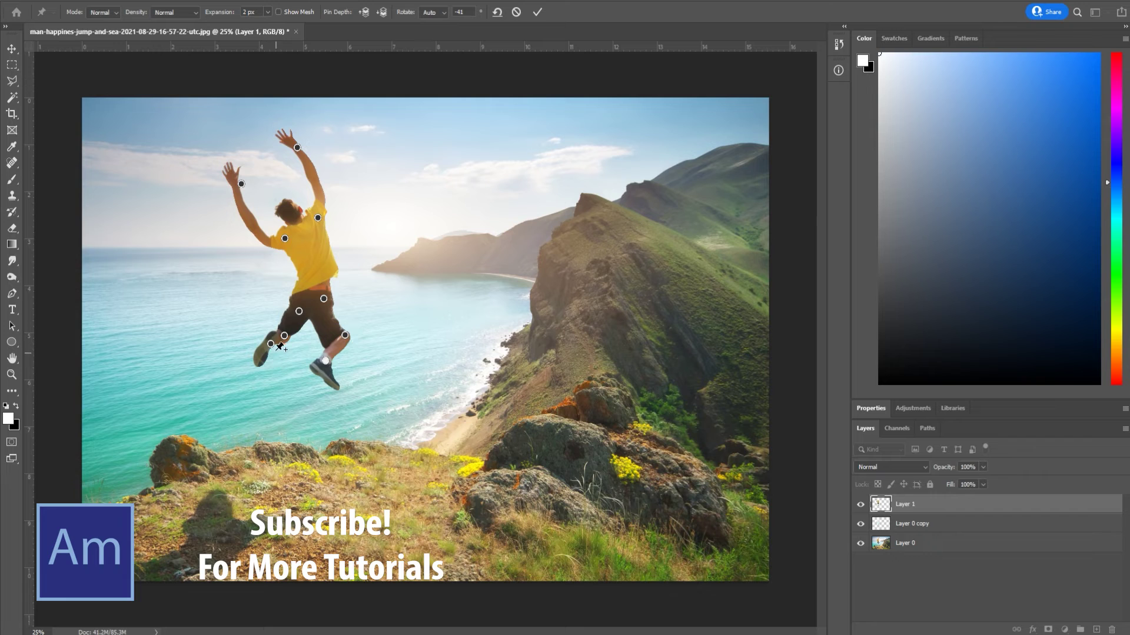
drag(272, 344, 288, 336)
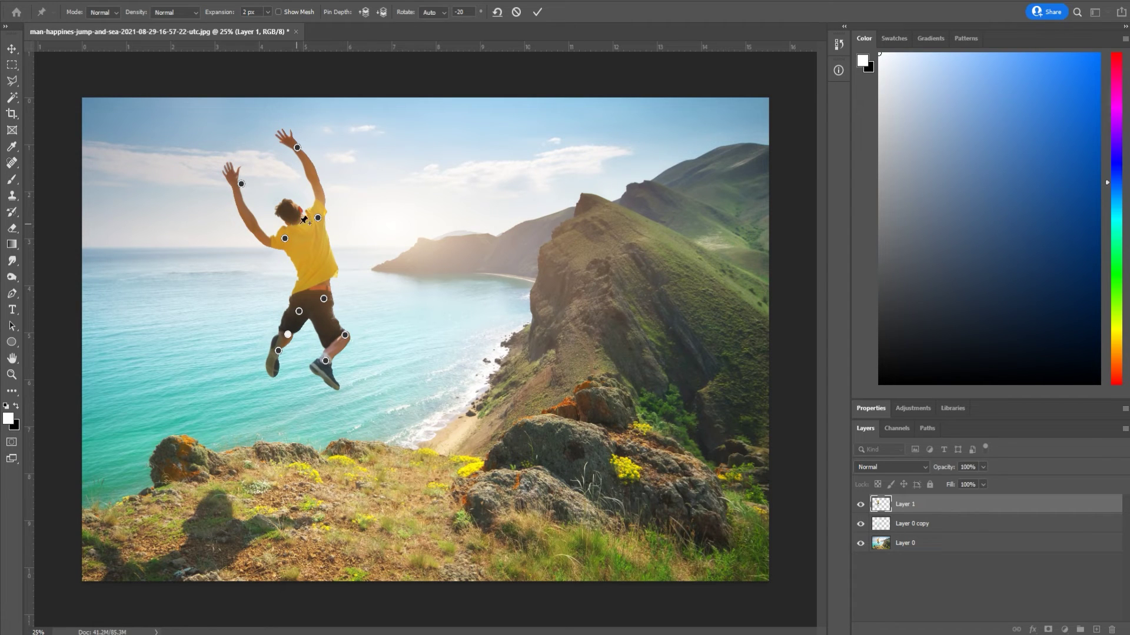
Step: Commit the Puppet Warp, drag the man left over the sea, and select Layer 0
click(12, 48)
click(529, 231)
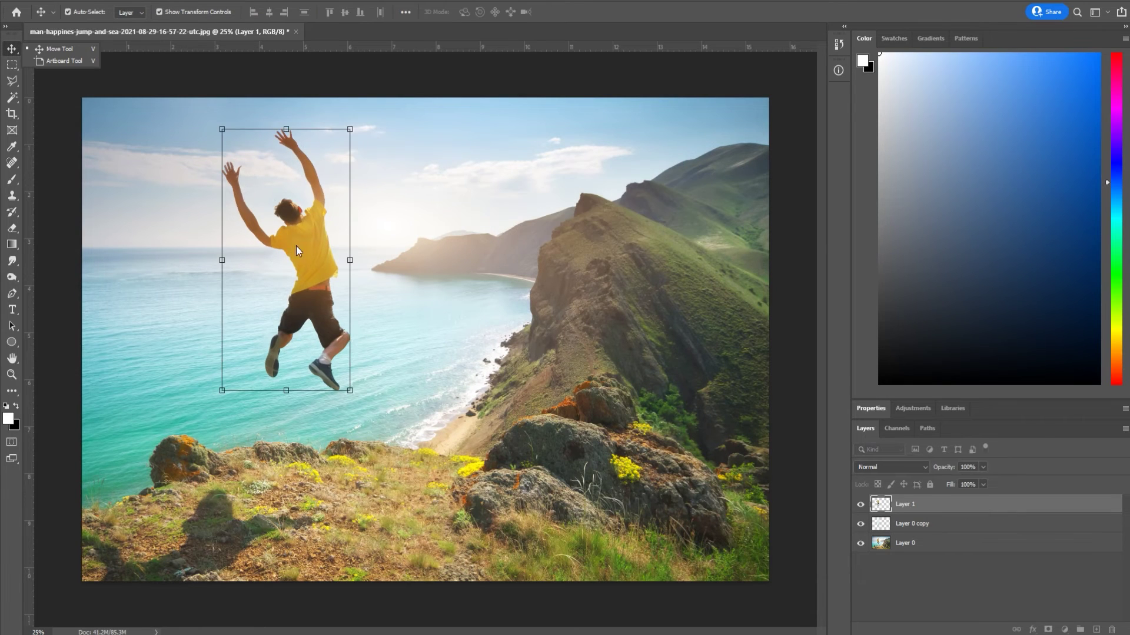
drag(288, 249, 243, 252)
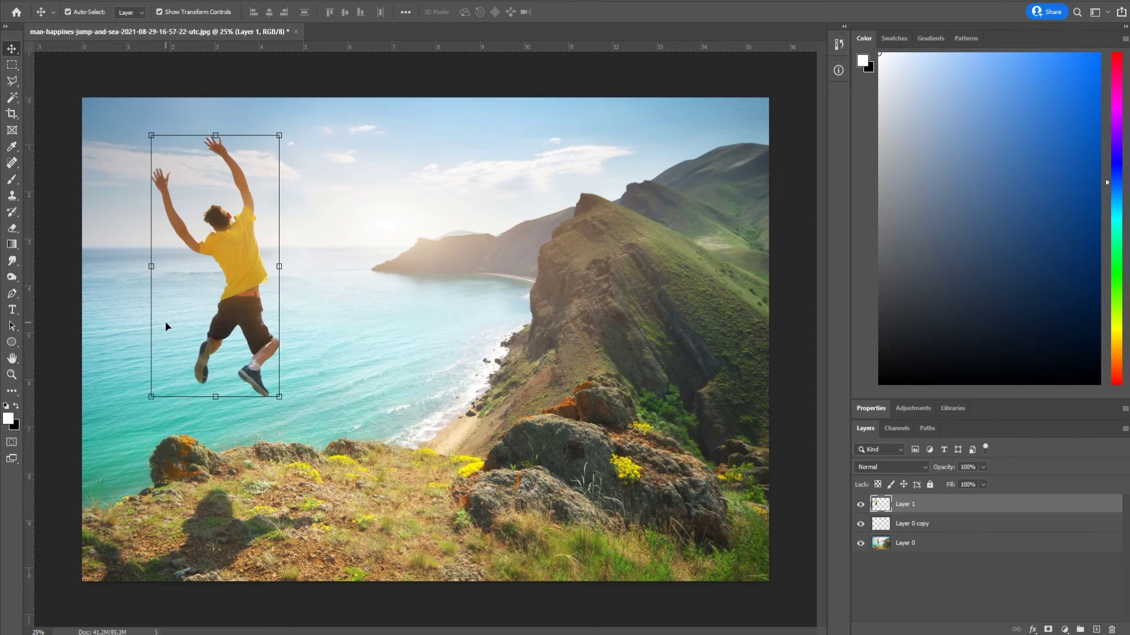
click(294, 488)
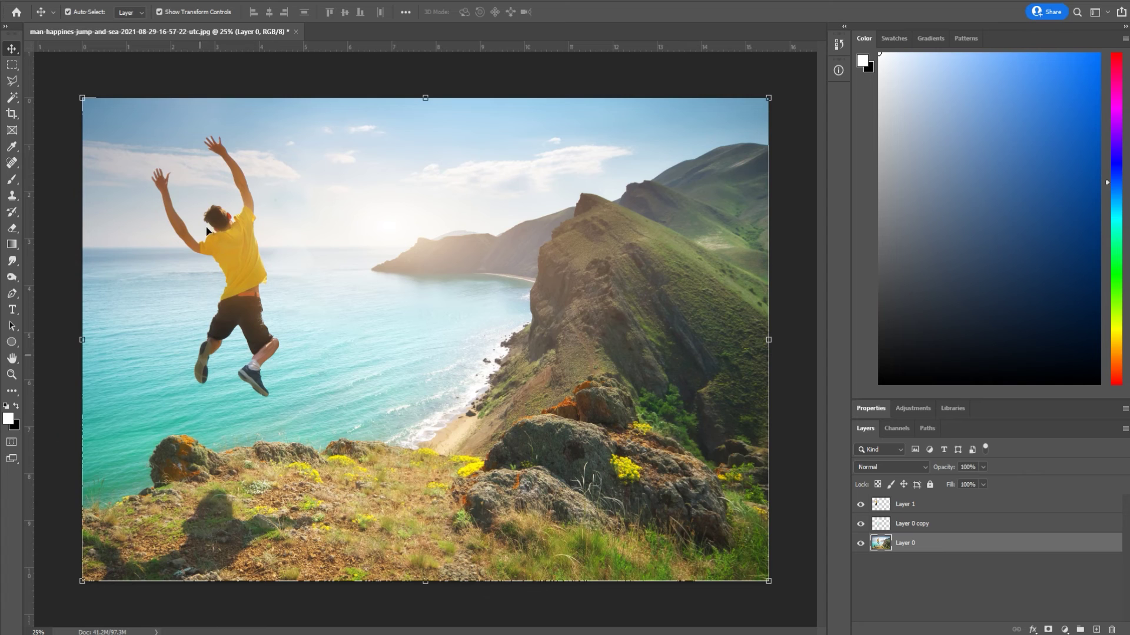
Step: Expand Section 1 and Section 3: Beginner Effects in Udemy's course content sidebar and scroll through the lessons
click(936, 619)
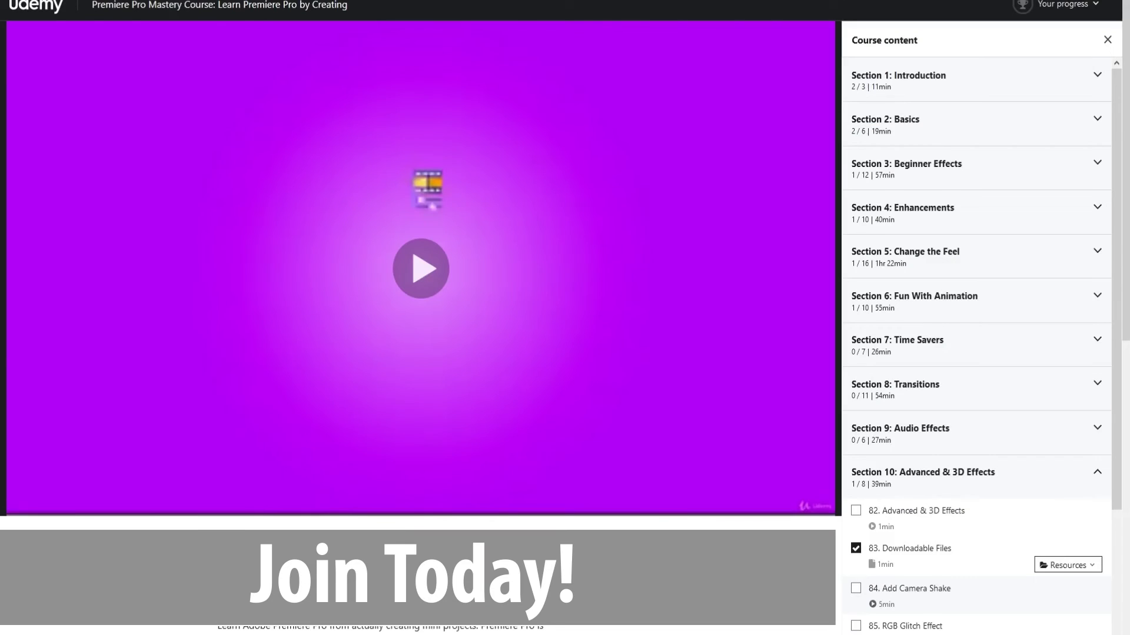
click(988, 88)
click(1000, 303)
scroll(1000, 318, down, 5)
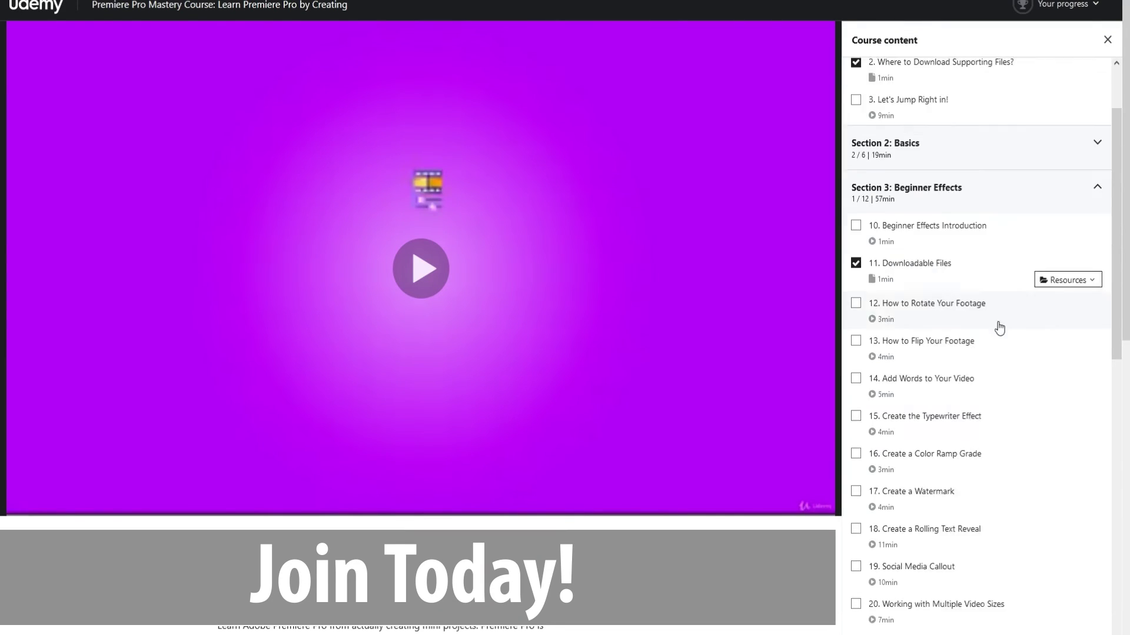